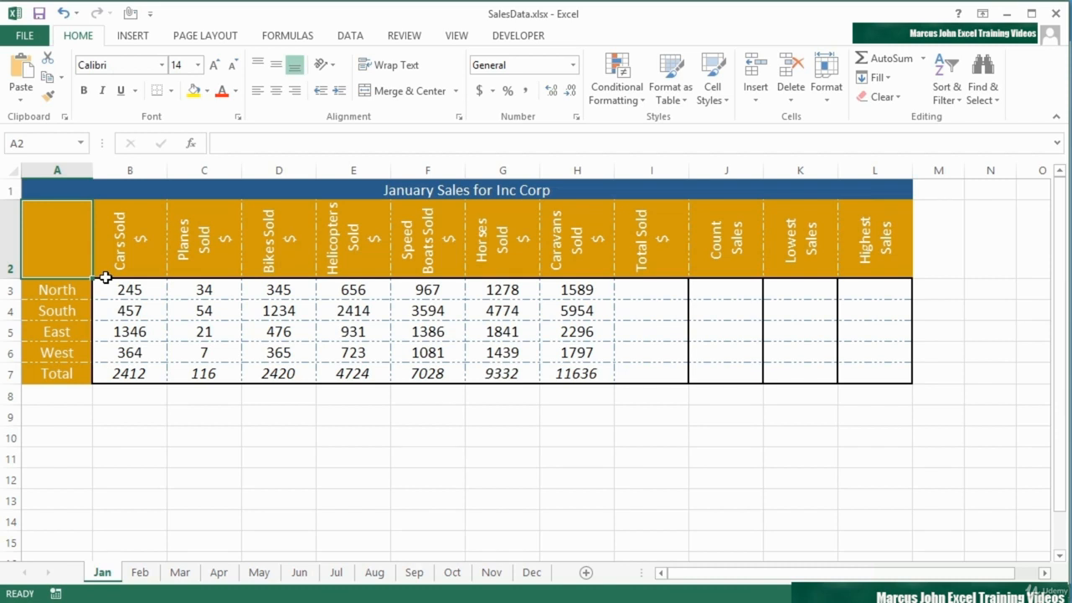
key(ctrl+t)
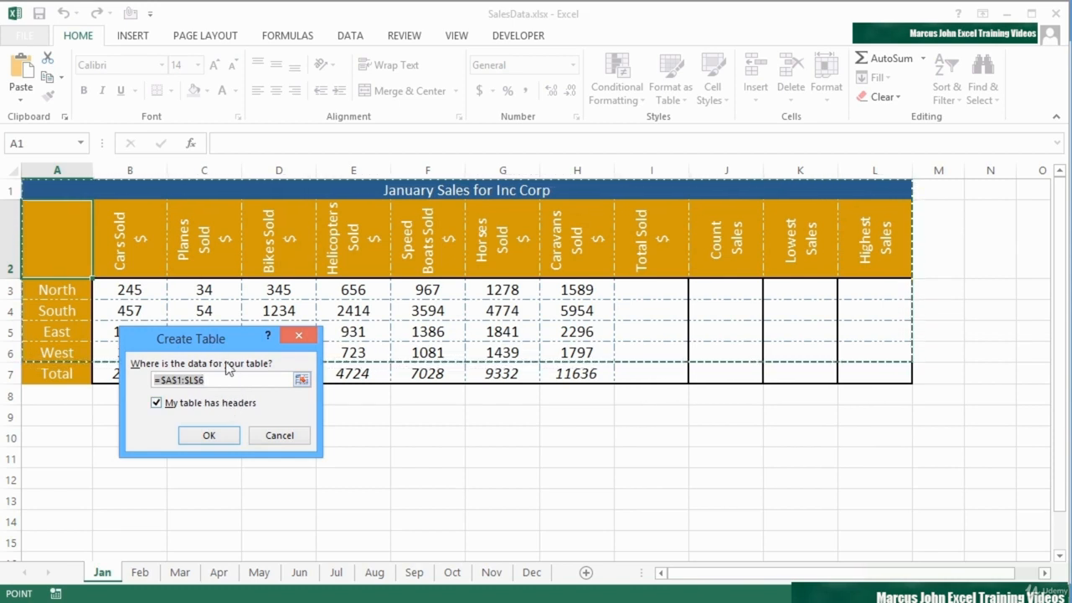
drag(213, 345, 343, 428)
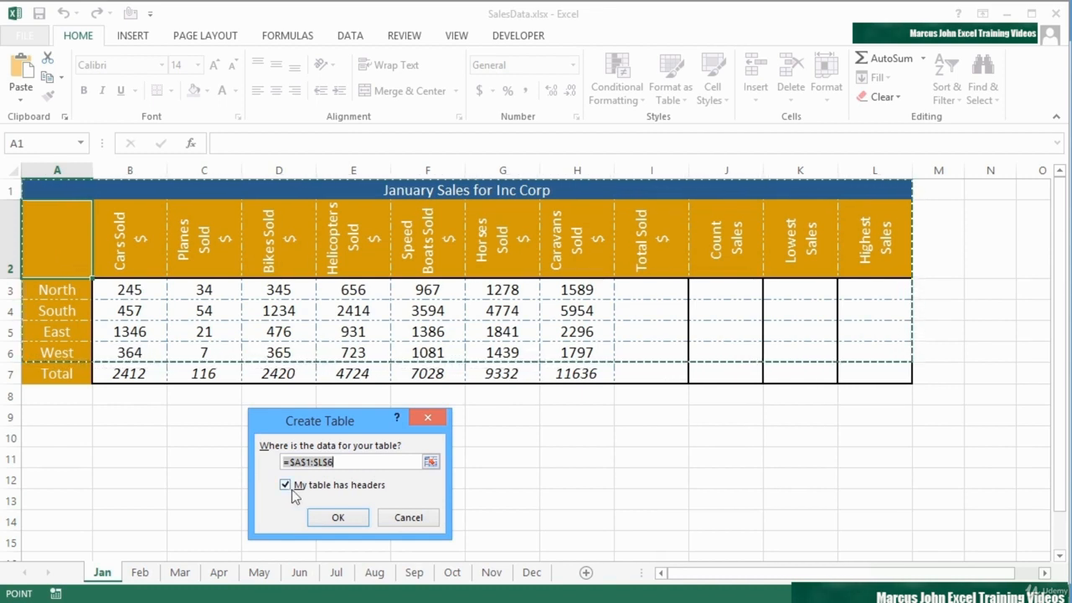
click(410, 517)
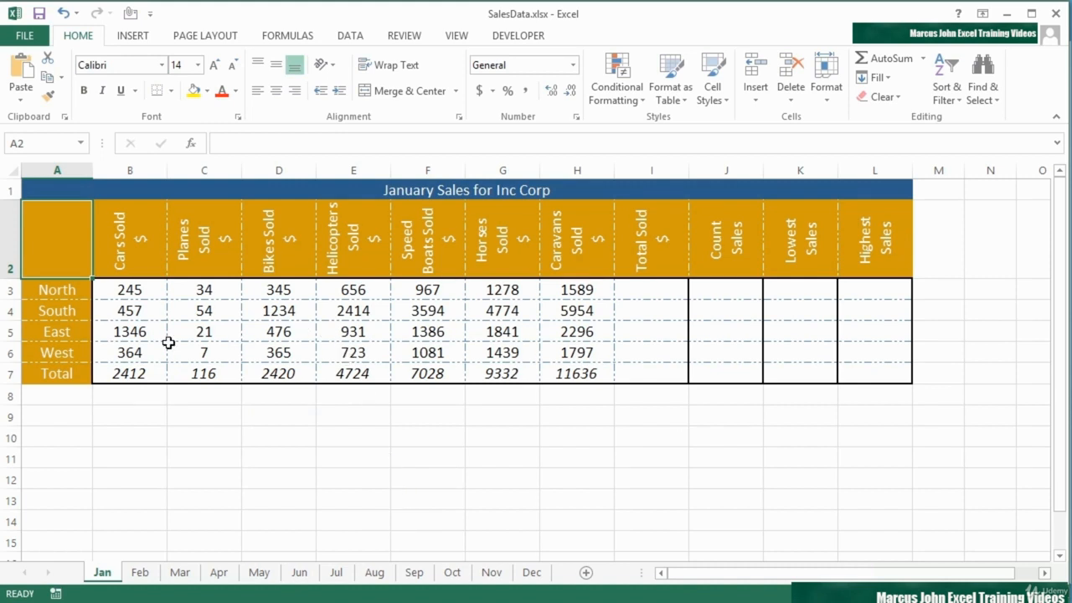
click(671, 99)
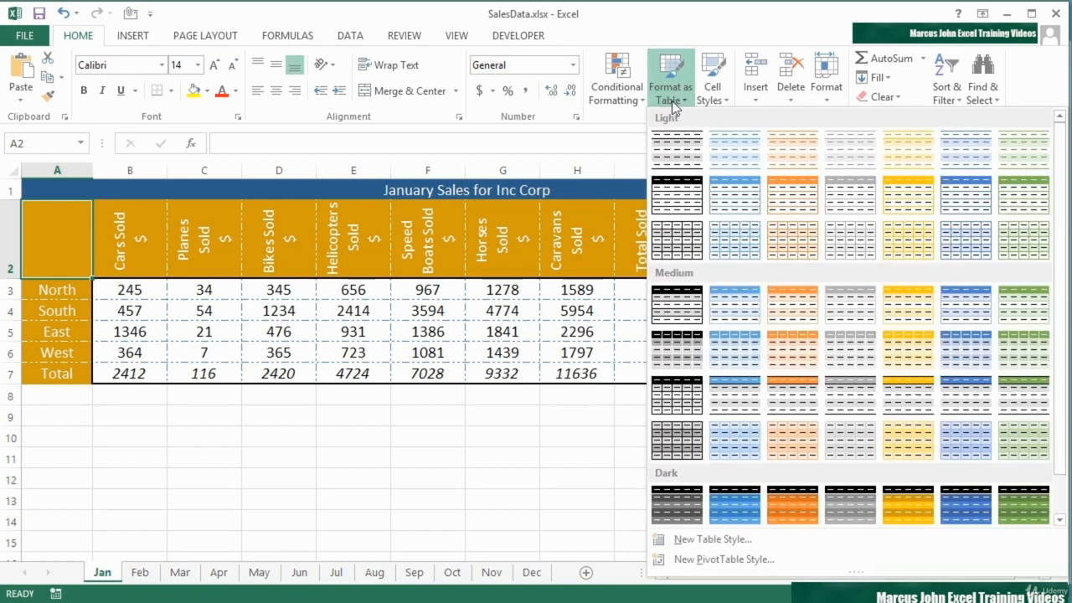
click(795, 315)
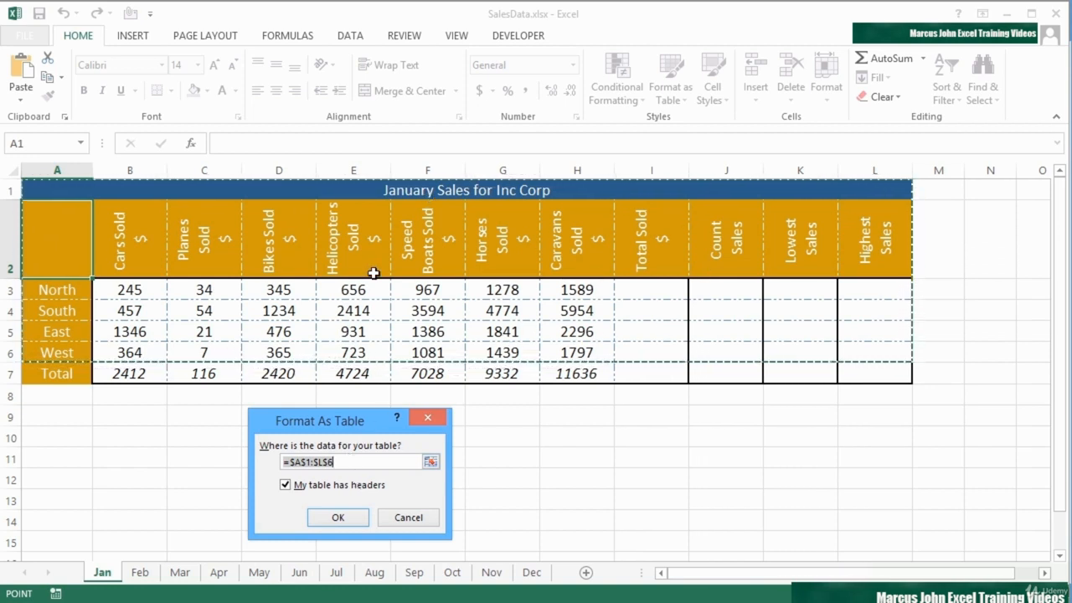
click(411, 517)
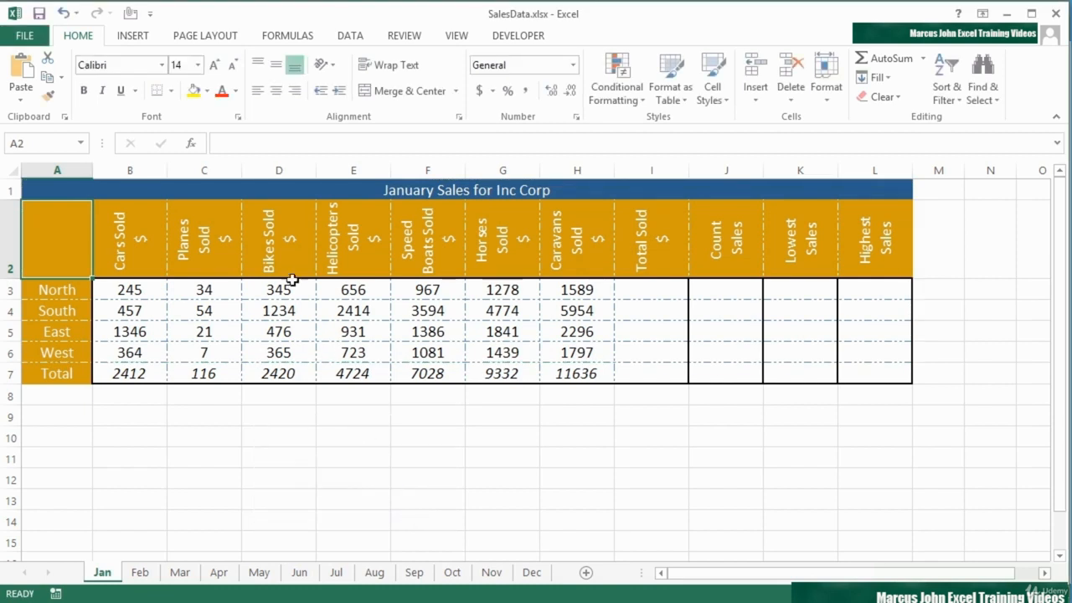
click(138, 38)
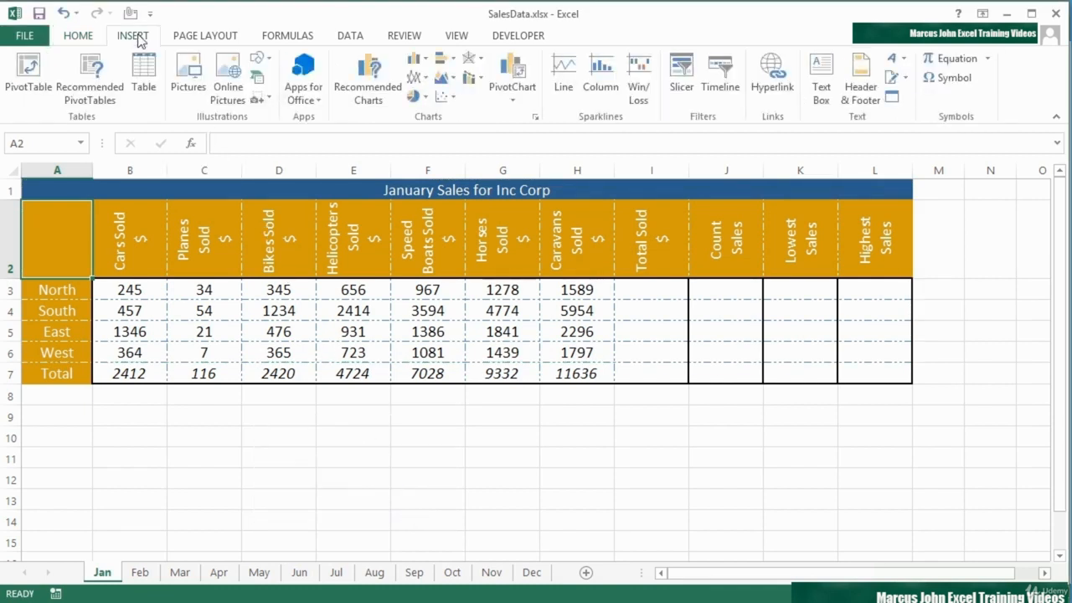
click(144, 76)
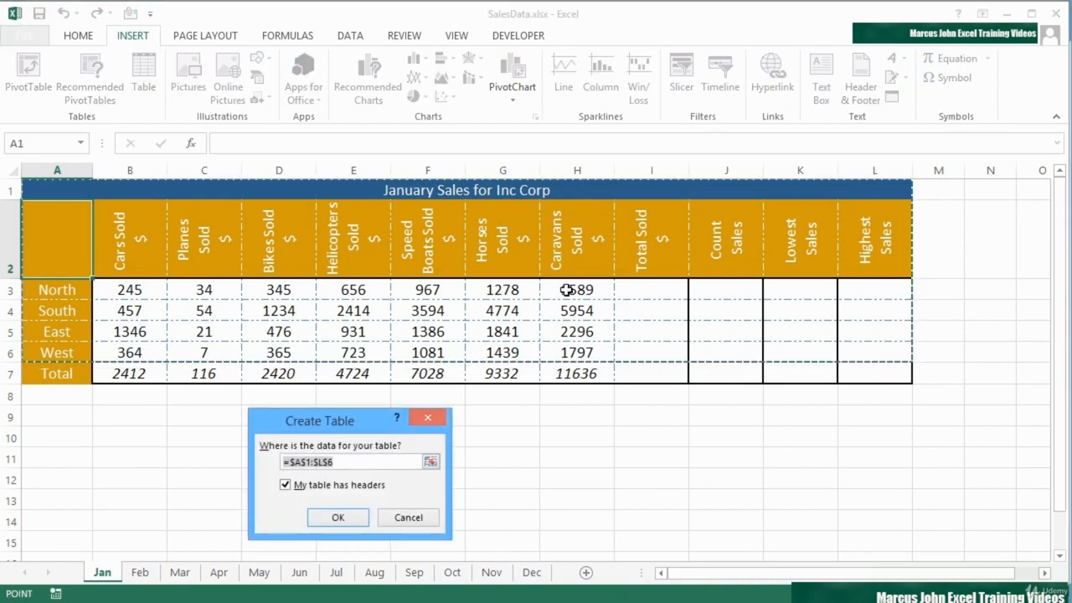
click(412, 522)
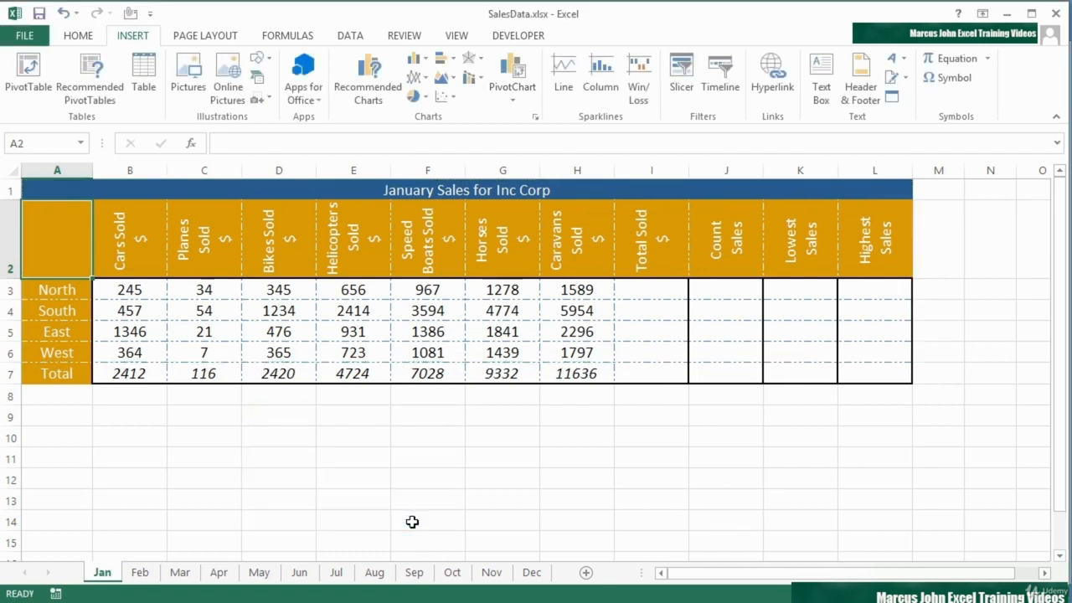
Create a table with headers from range A2:L7, excluding the January sales title row
drag(64, 242, 870, 375)
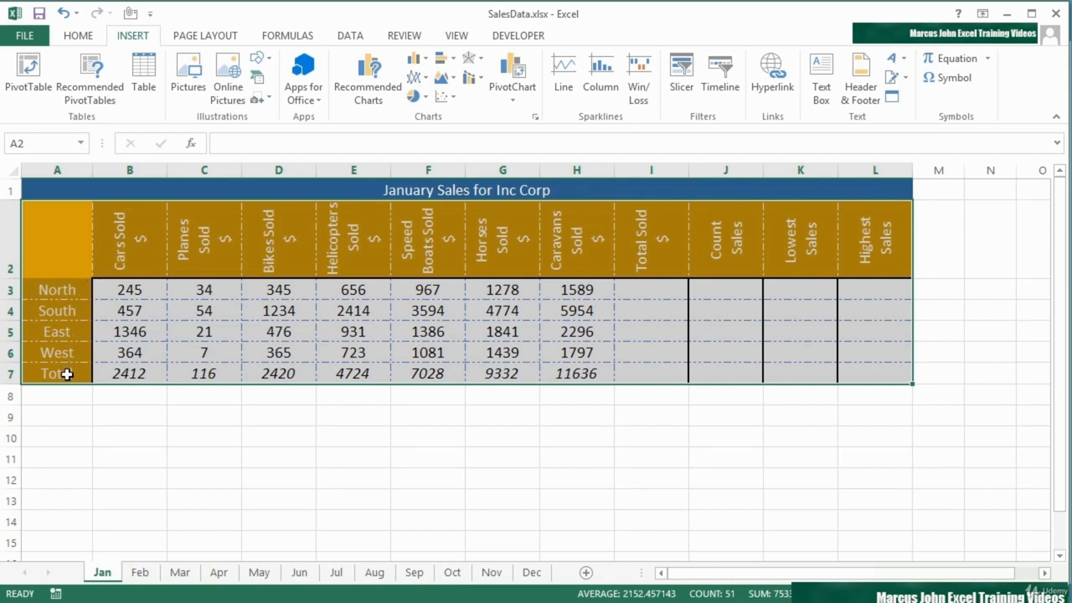
click(154, 77)
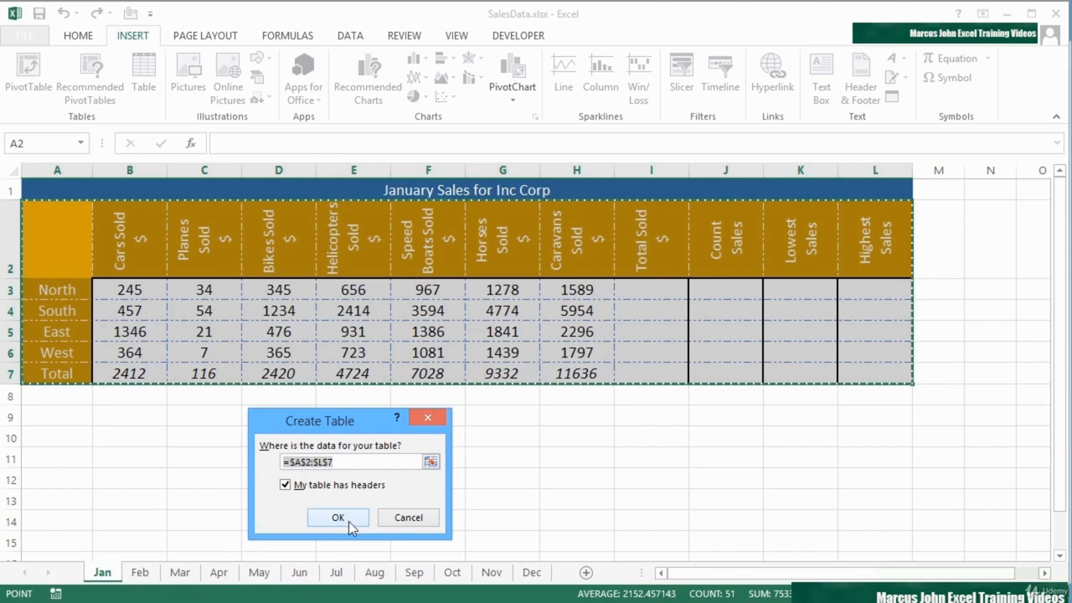
click(349, 521)
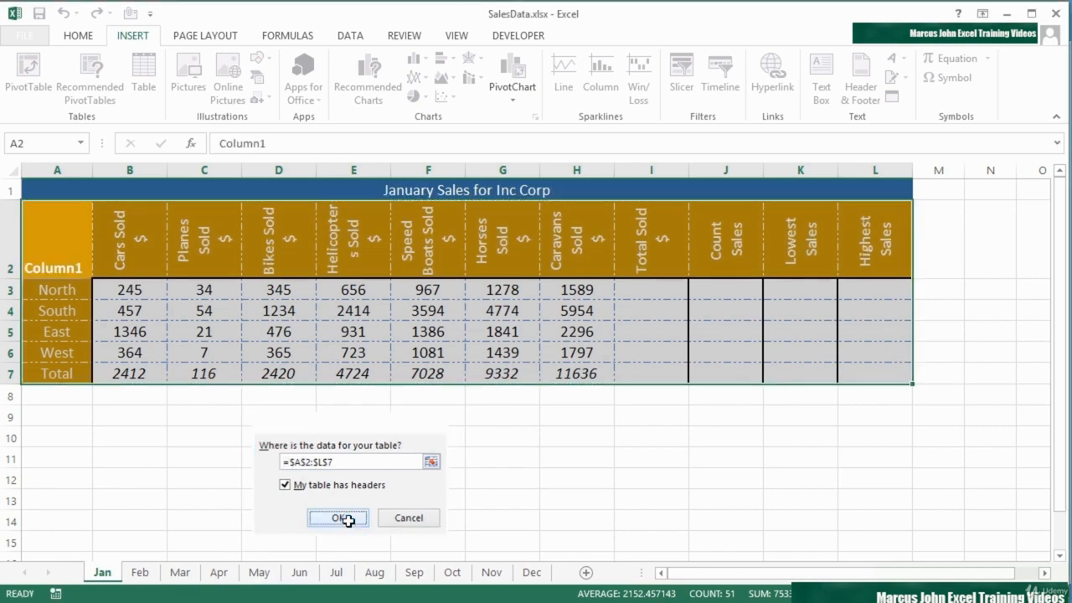
View the sort and filter options of the Cars Sold and Planes Sold columns
click(147, 264)
click(165, 270)
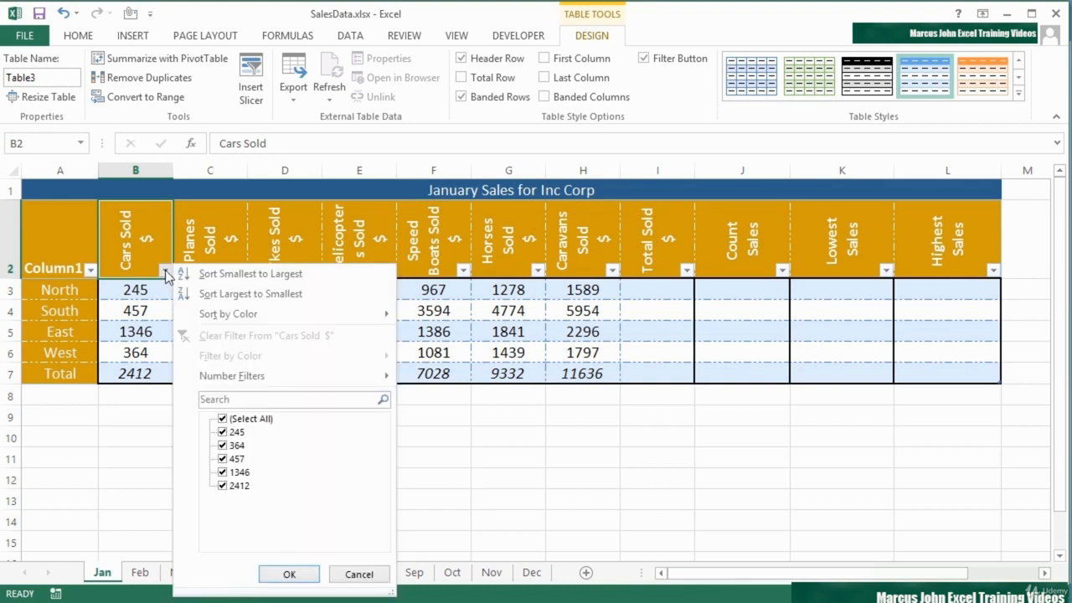
click(165, 270)
click(240, 270)
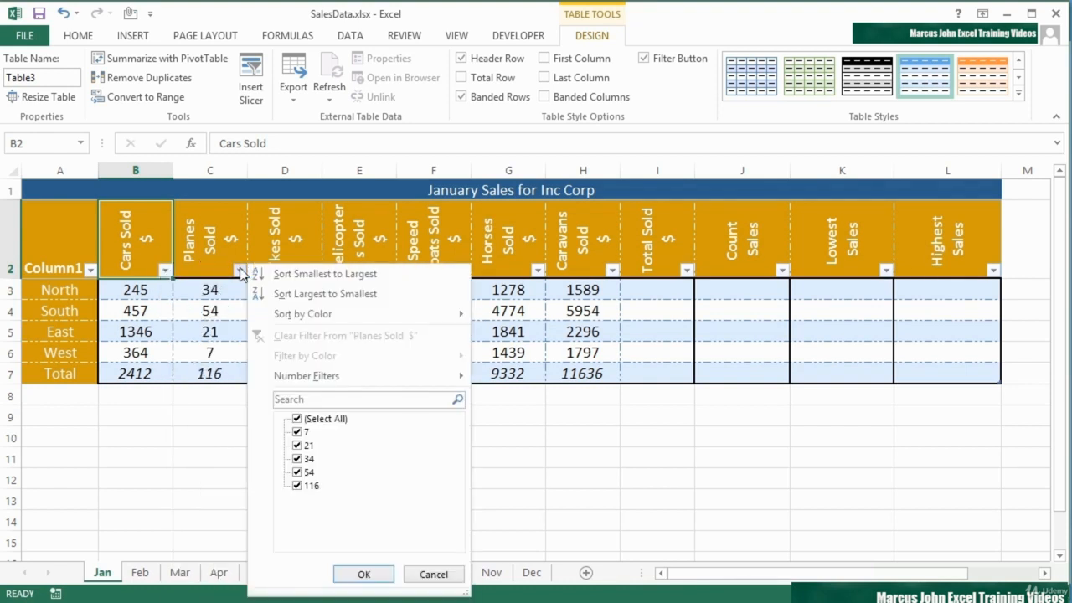
click(240, 270)
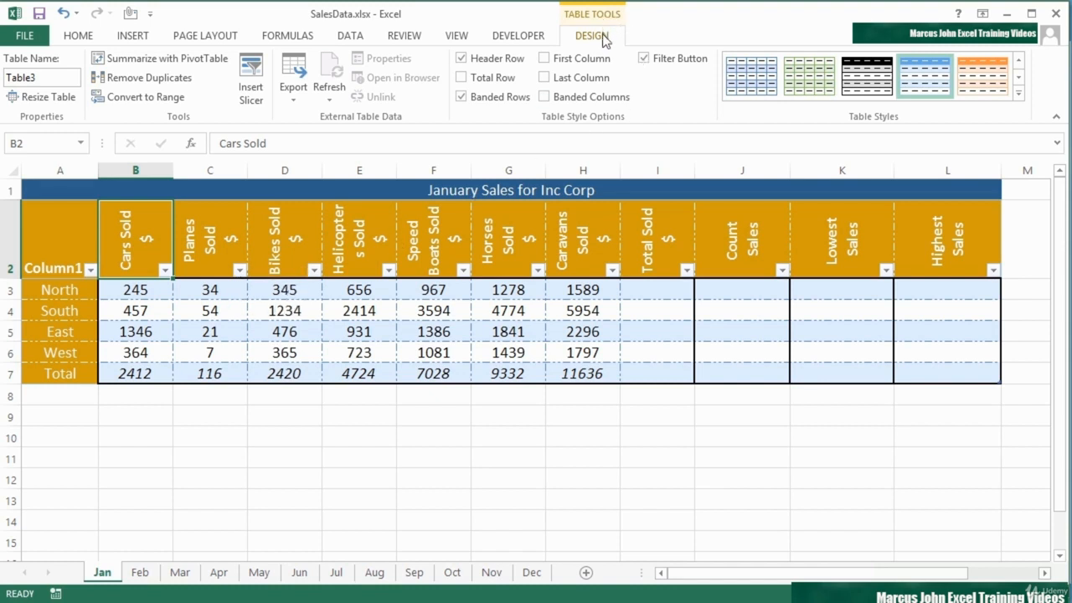
Apply an orange Light table style with a solid header to the January sales table
click(661, 414)
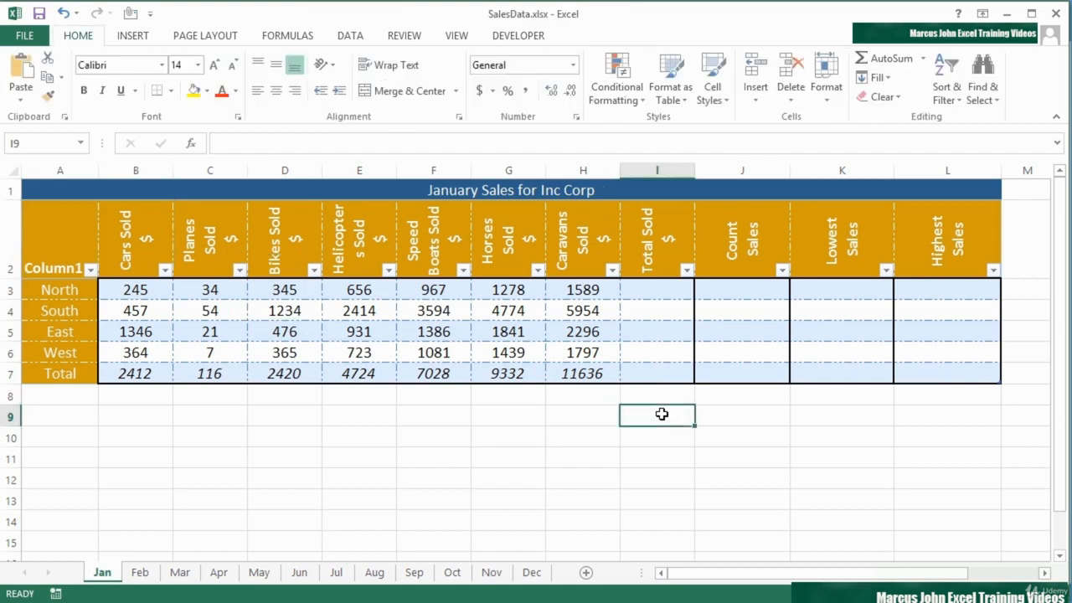
click(589, 311)
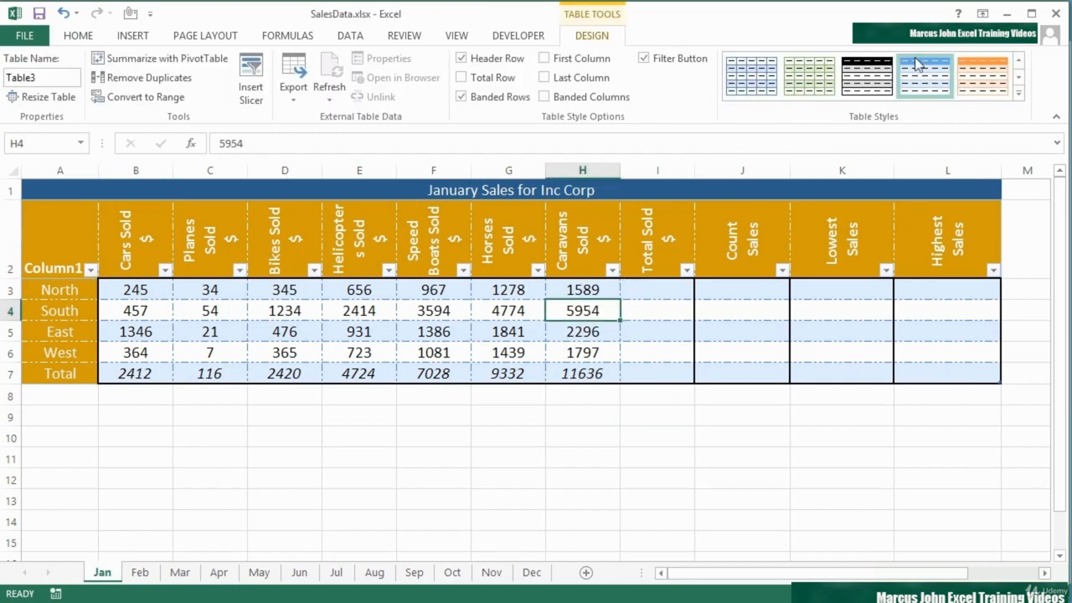
click(1021, 96)
click(1024, 97)
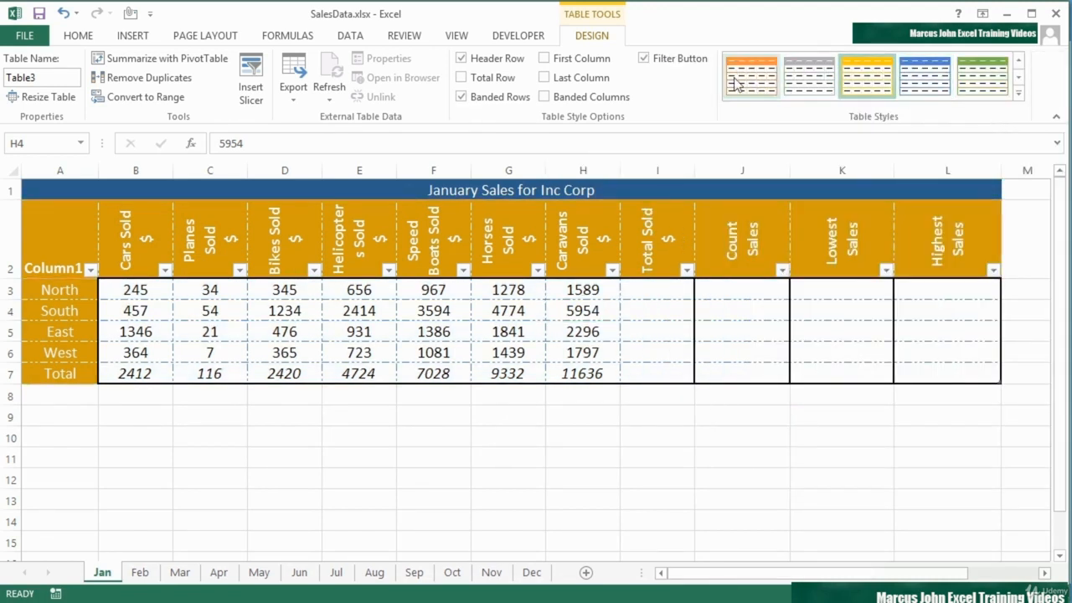
Turn the table's header row off and on again, and add and remove its total row
click(461, 59)
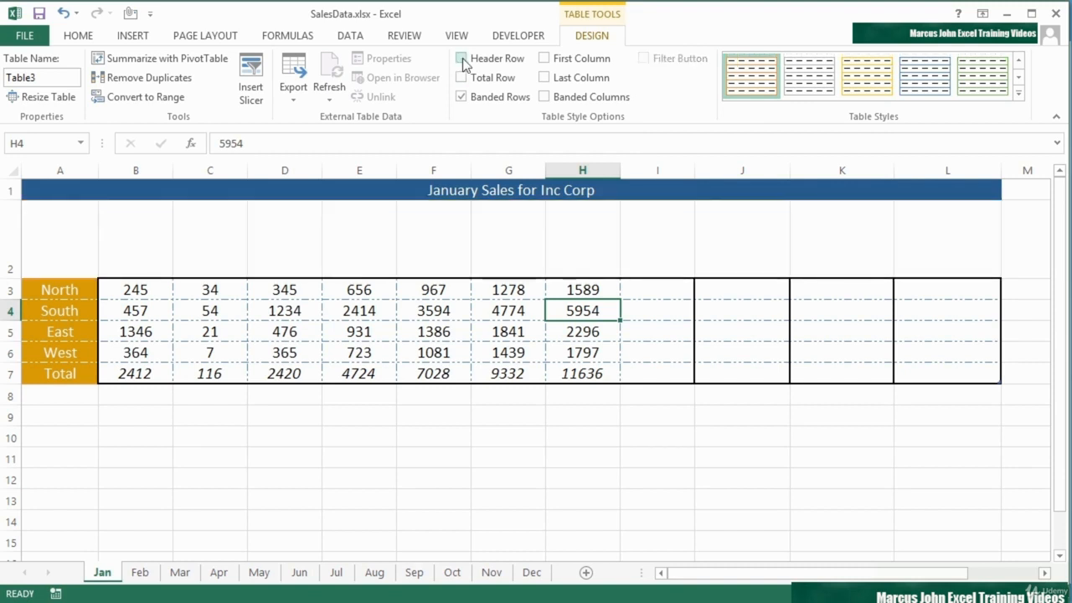
click(462, 59)
click(462, 97)
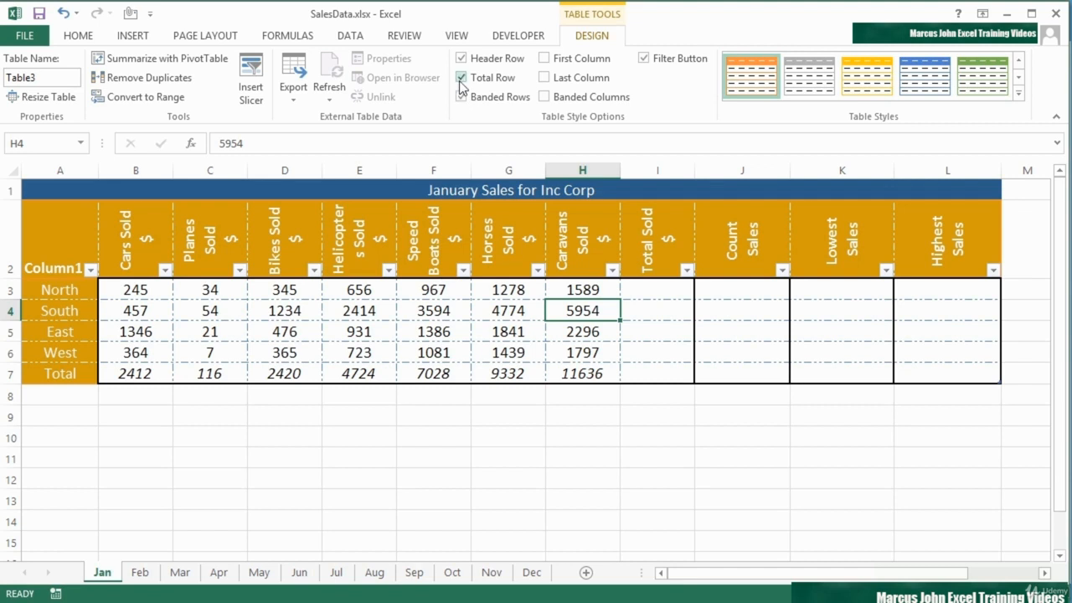
click(461, 77)
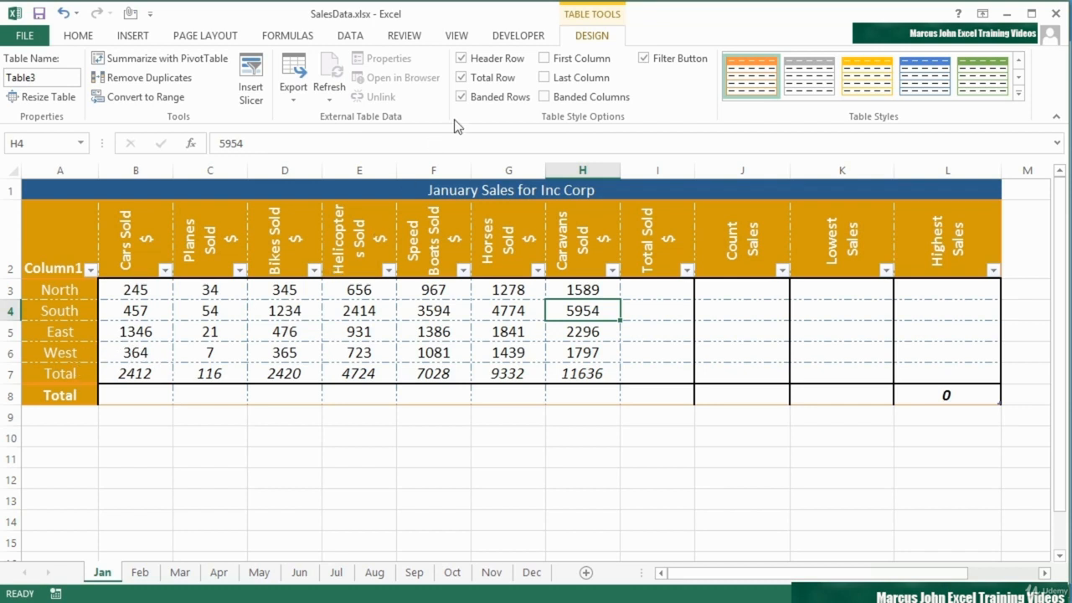
click(462, 78)
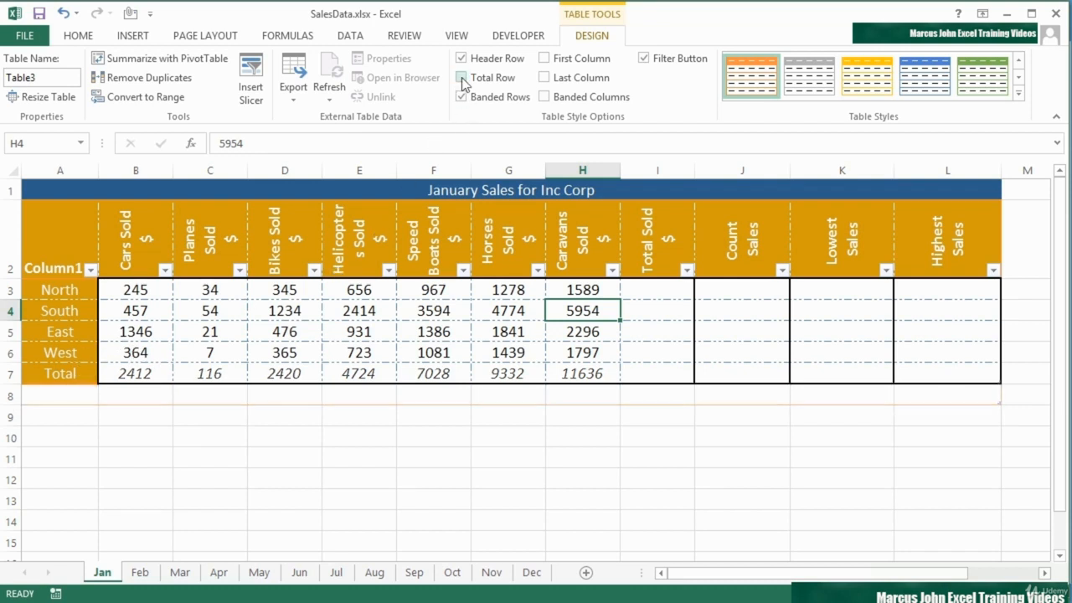
Turn the First Column and Last Column emphasis of the table on and off again
click(545, 58)
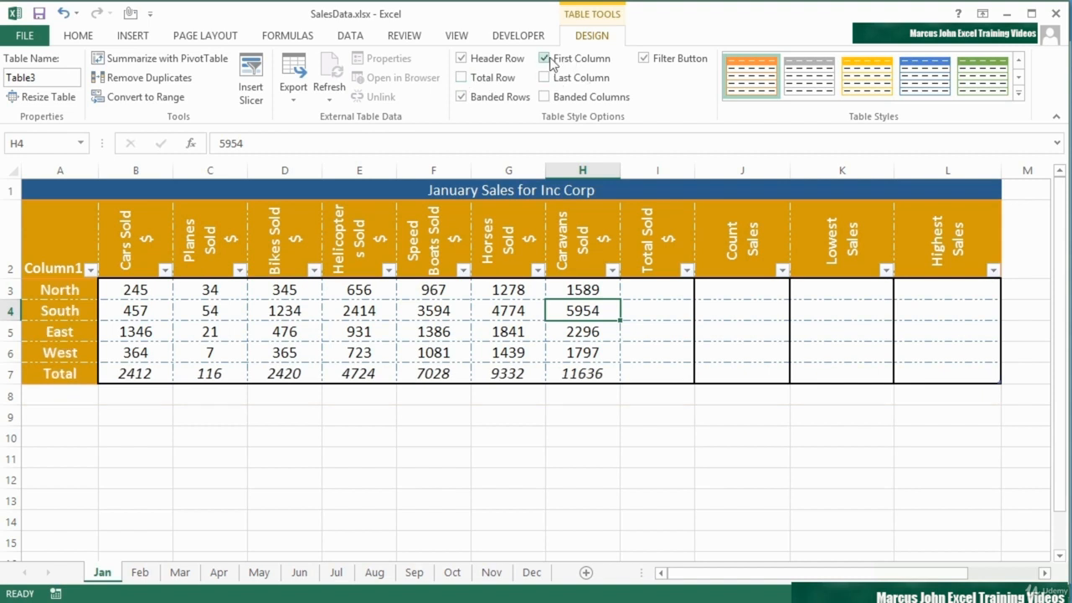
click(549, 60)
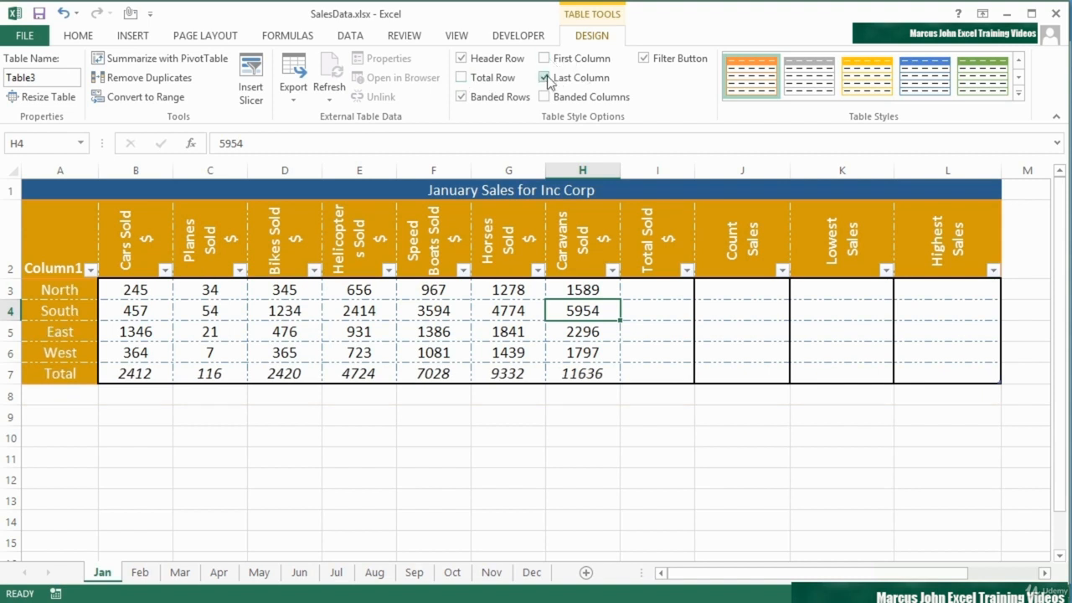
click(546, 78)
Apply the black and grey gridded Medium table style with banded columns on, and turn banded columns off again
click(546, 97)
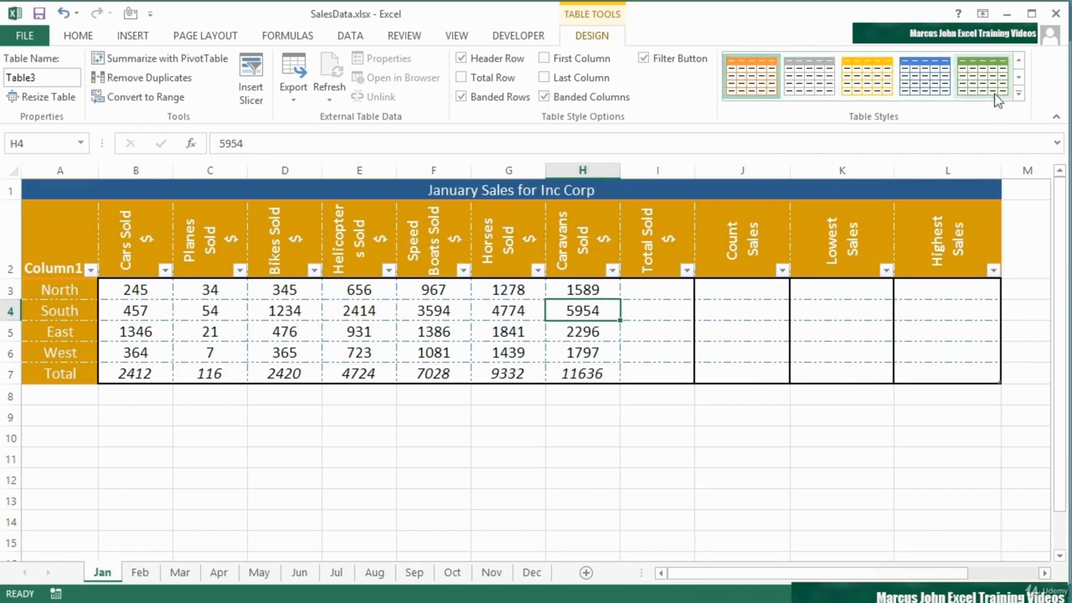
click(1019, 98)
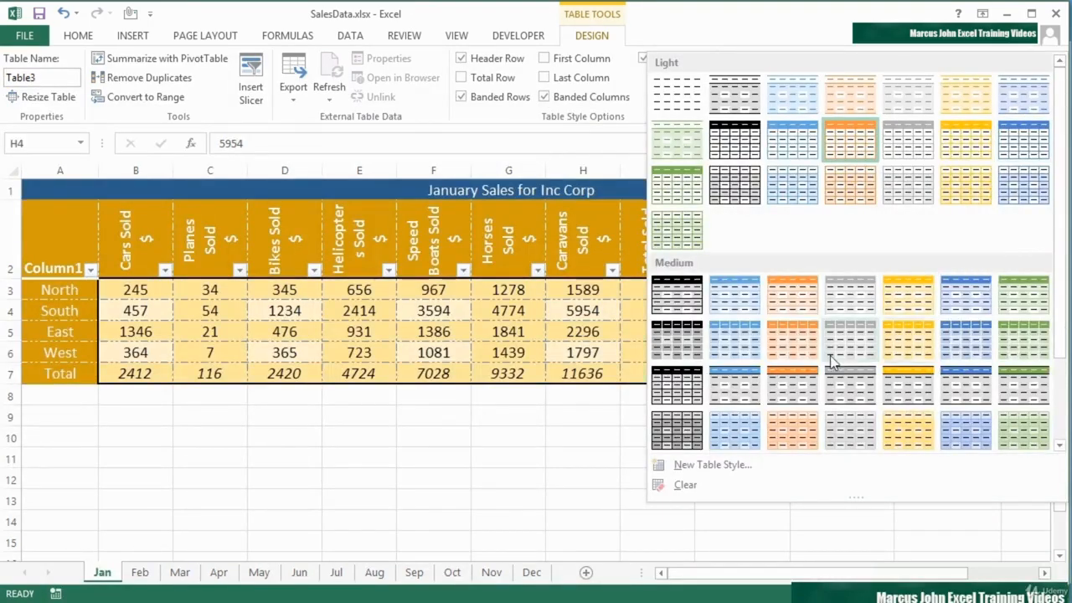
click(705, 398)
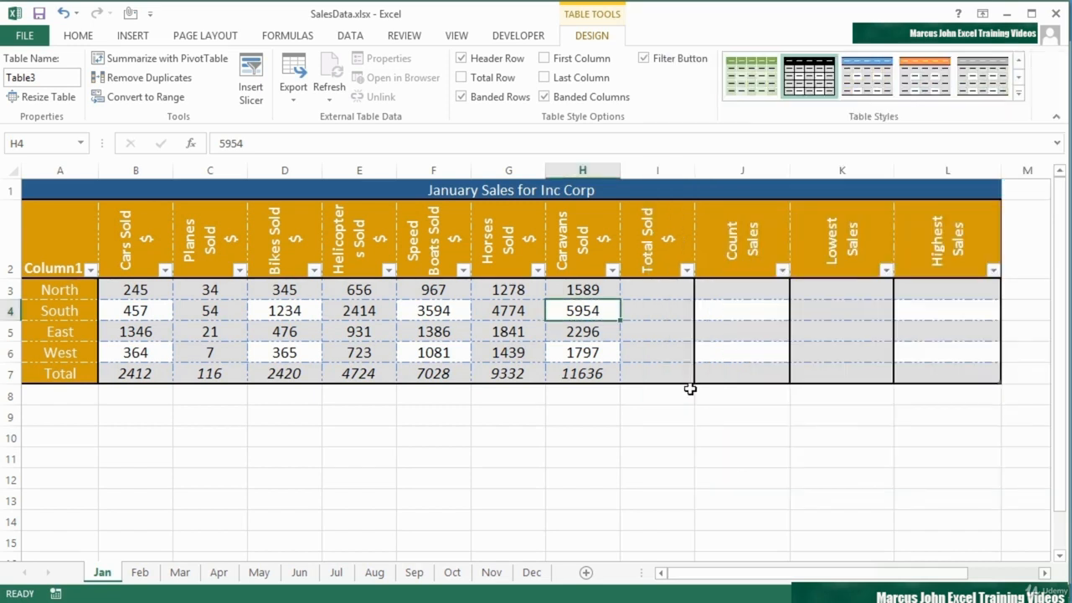
click(544, 97)
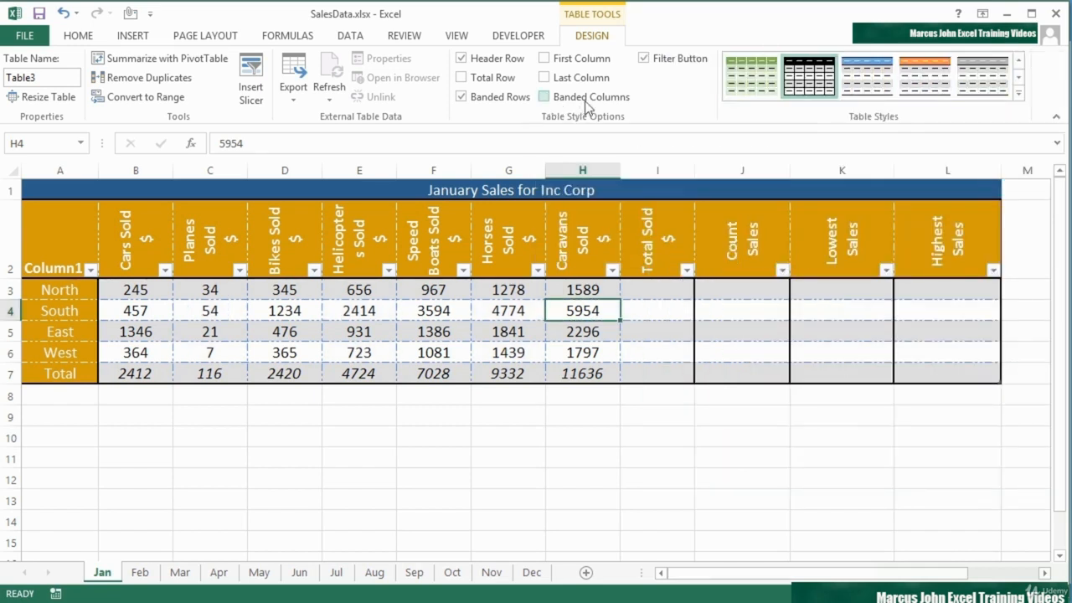
Turn the table's filter buttons off and back on, viewing the table export options in between
click(647, 61)
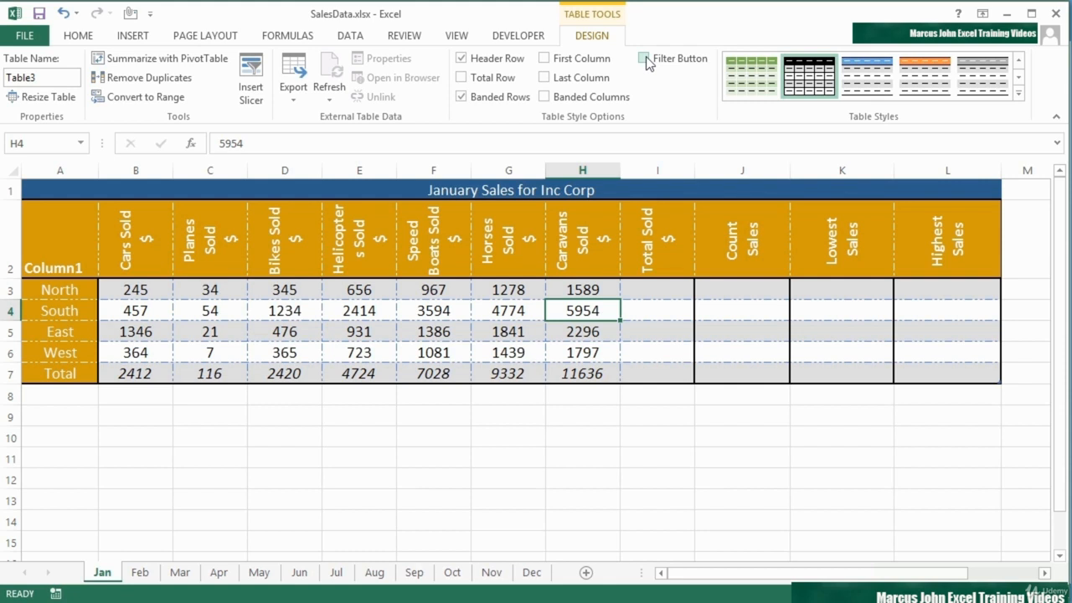
click(299, 105)
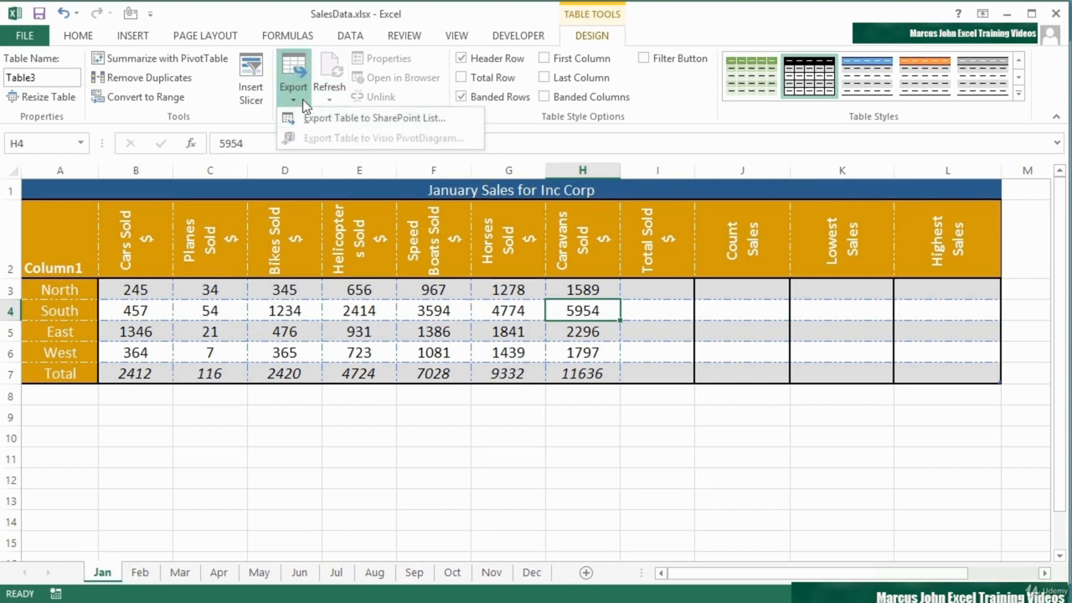
click(268, 106)
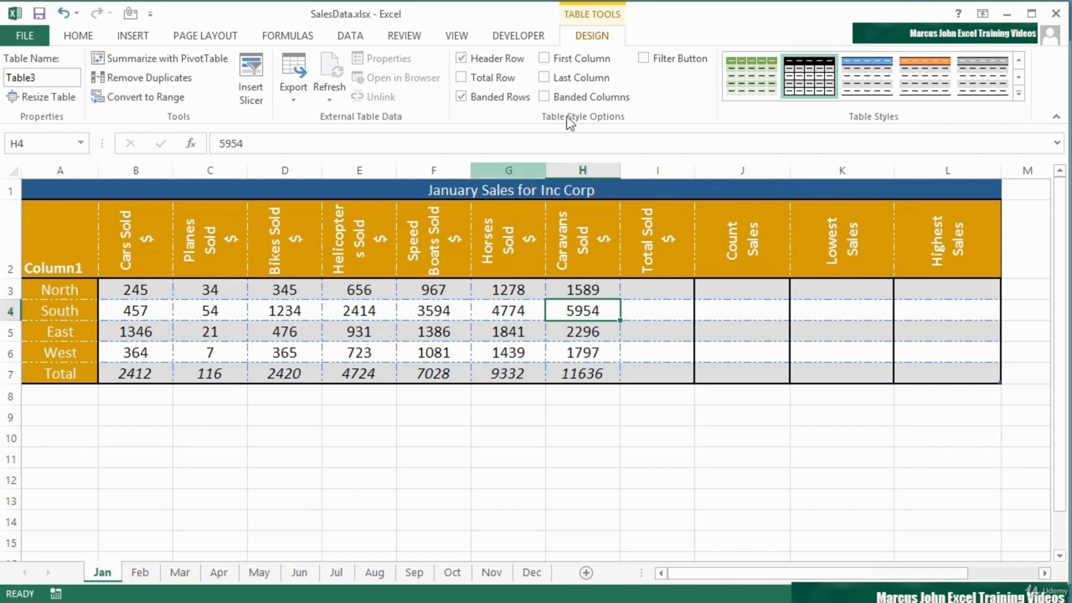
click(644, 61)
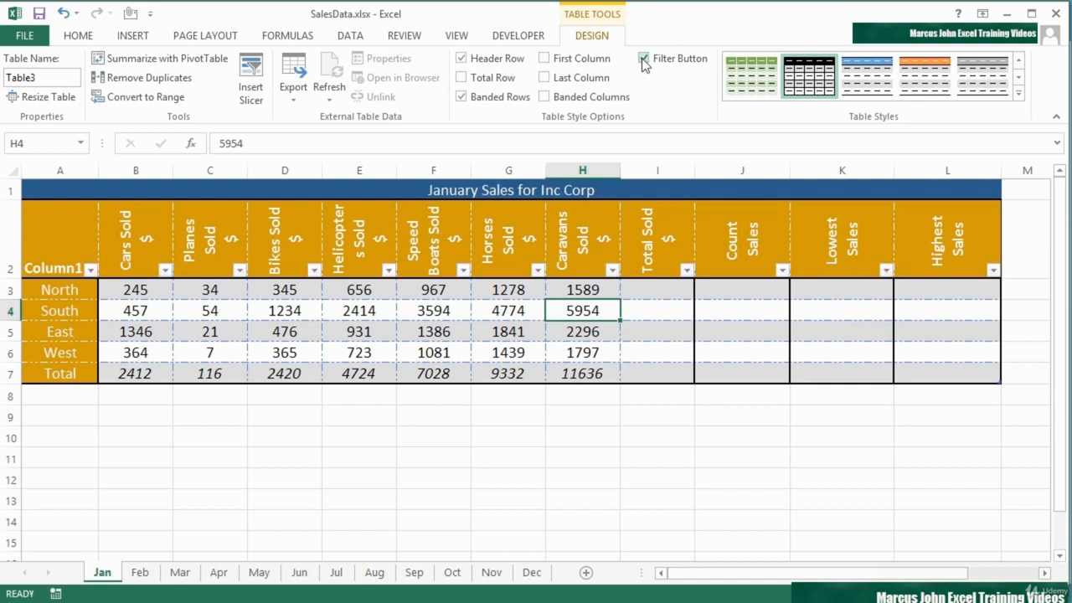